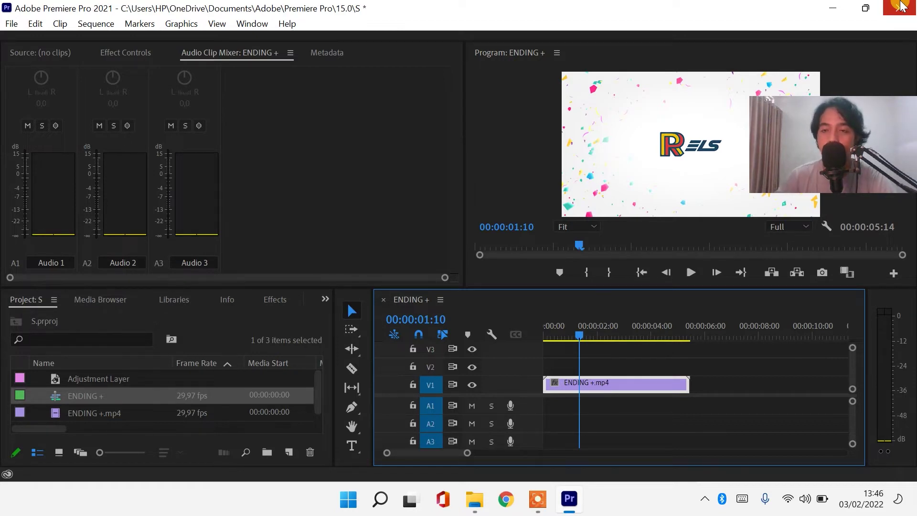
Step: Open Export Settings for the ENDING + sequence via File > Export > Media and reposition the dialog
click(11, 24)
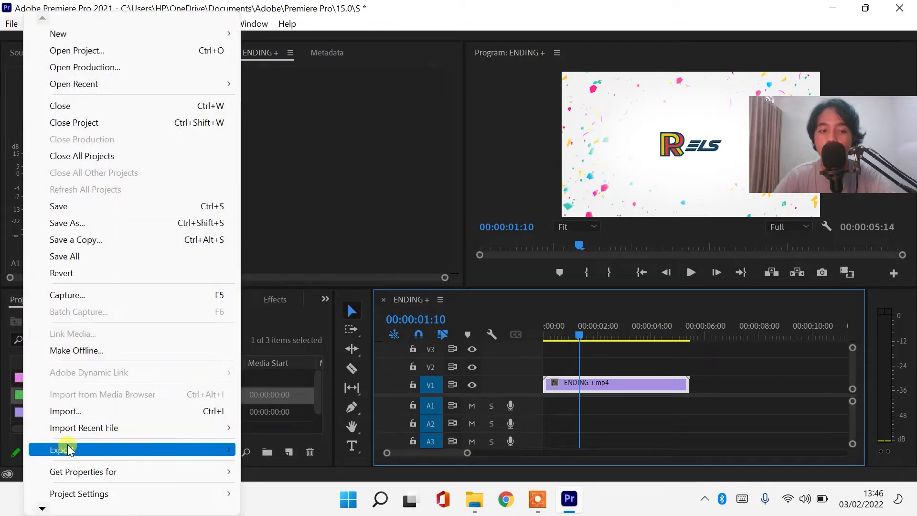
mouse_move(67, 449)
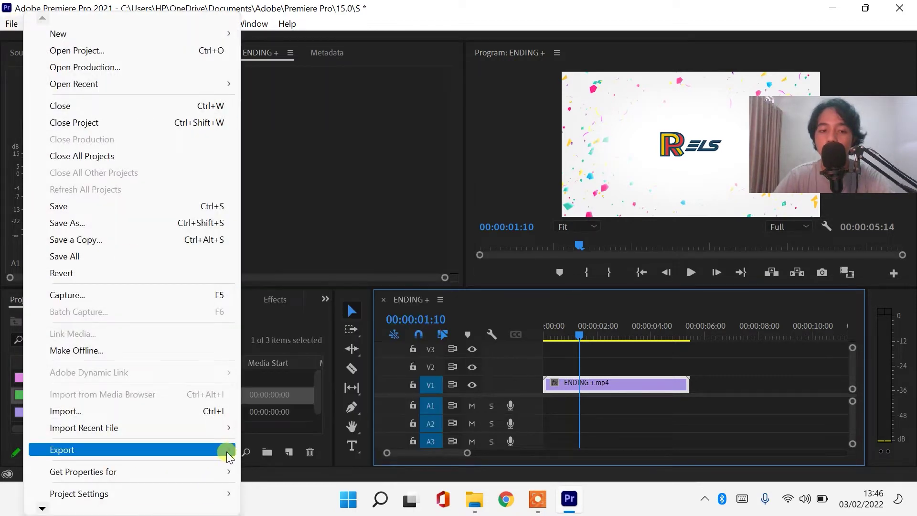
click(317, 284)
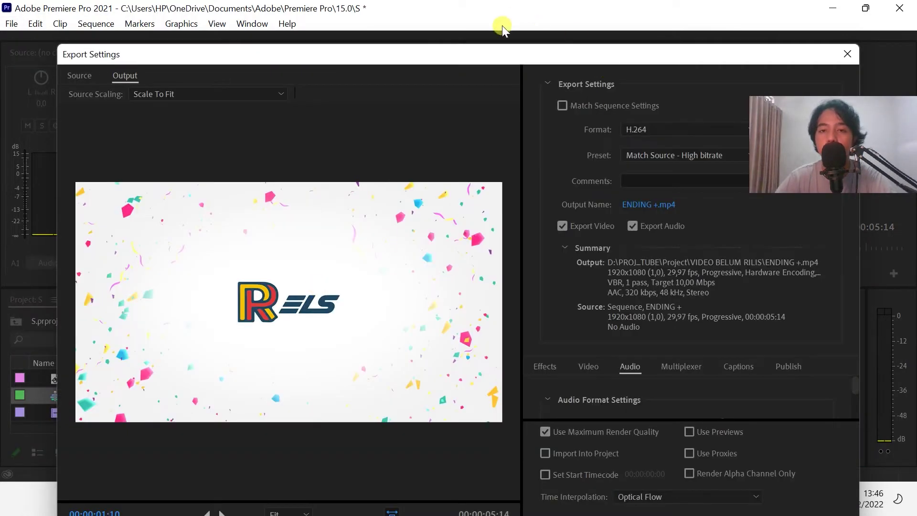
drag(535, 54, 411, 27)
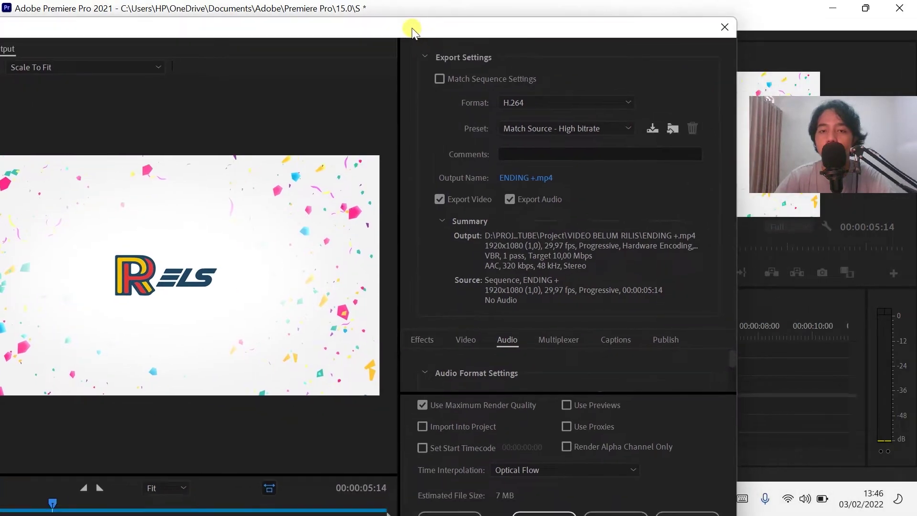
click(534, 104)
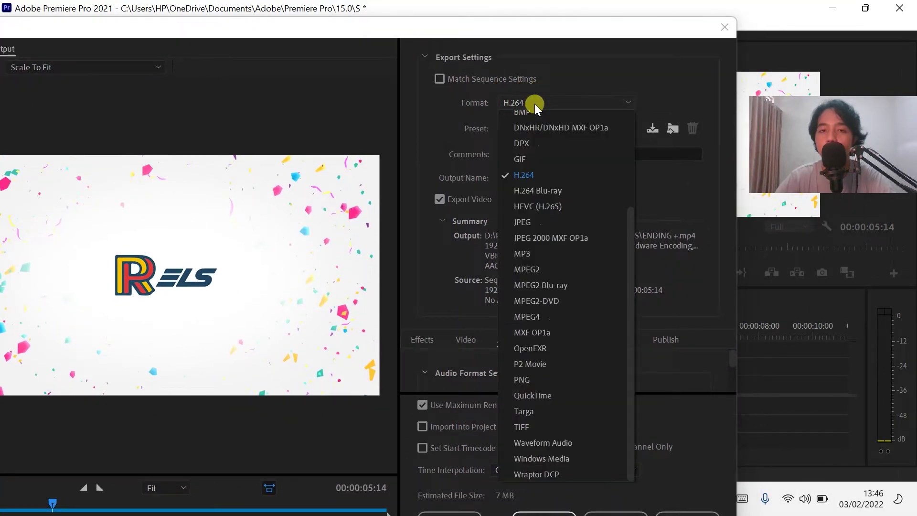
Step: Keep H.264 as the format and apply the High Quality 1080p HD preset
click(531, 174)
click(544, 131)
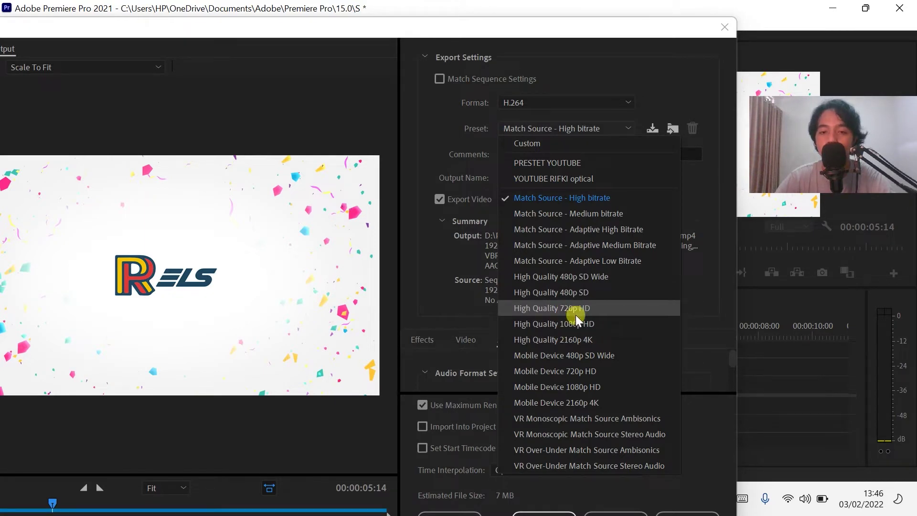
click(567, 328)
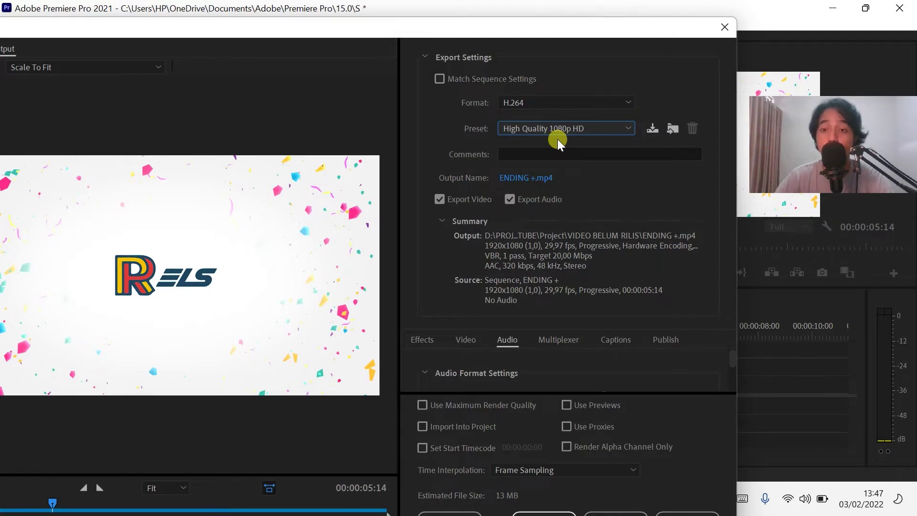
Step: Switch the export preset to YOUTUBE RIFKI optical (1920x1080, 29.97 fps, CBR 12 Mbps)
click(558, 128)
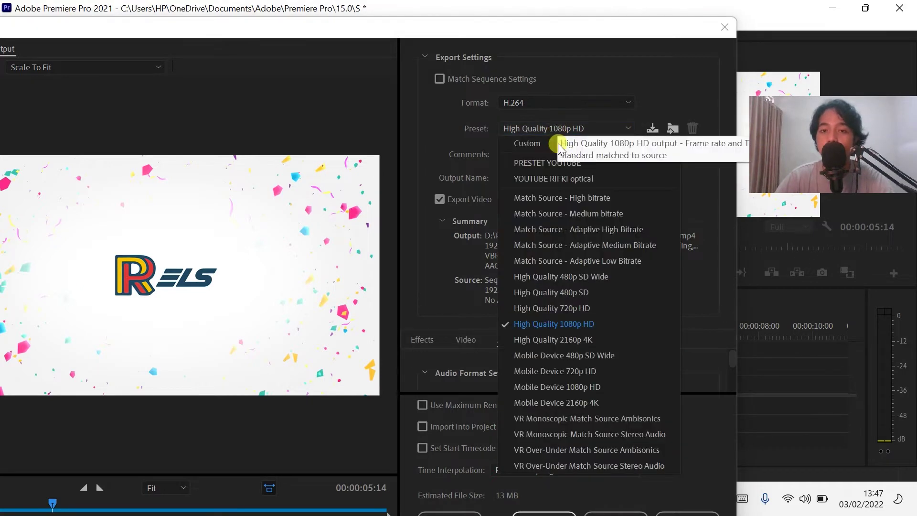
click(571, 181)
click(580, 130)
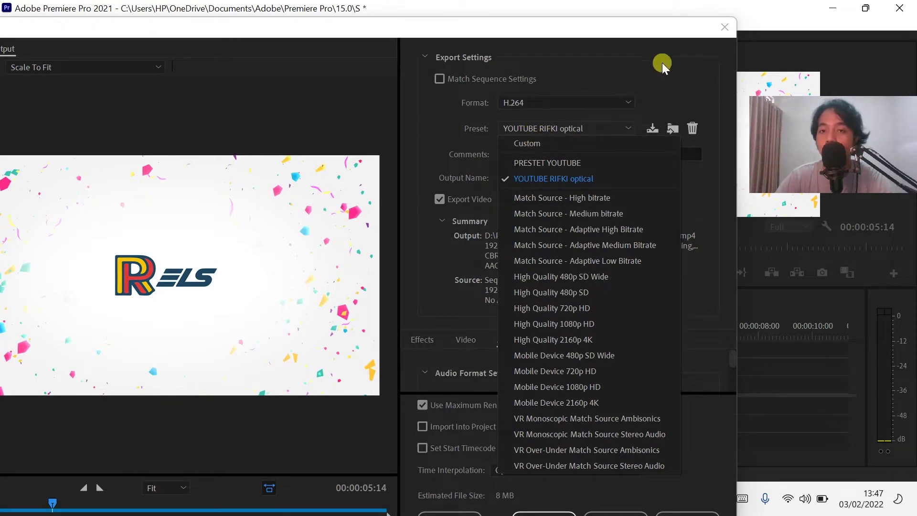
click(673, 59)
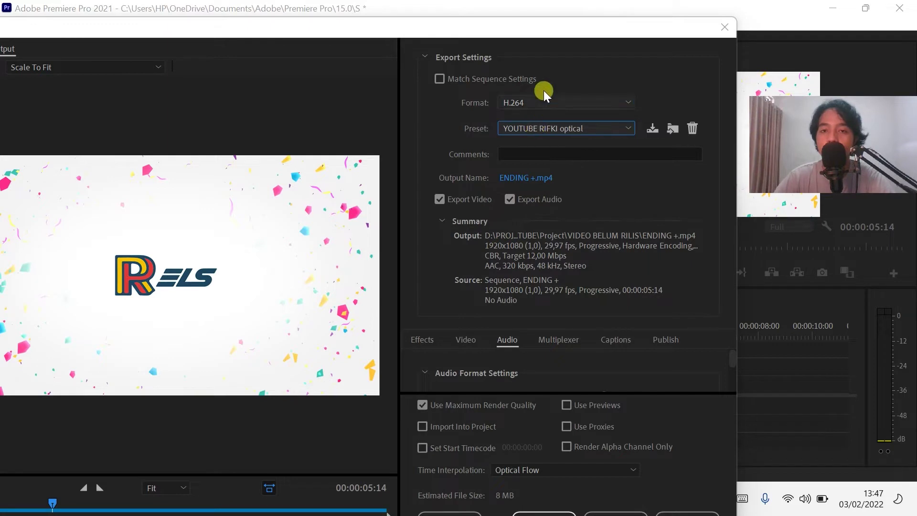
click(540, 127)
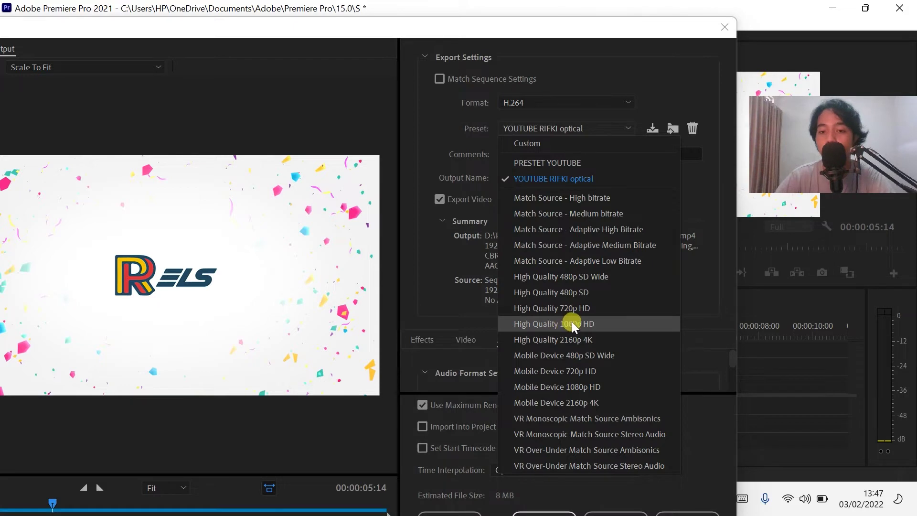
click(705, 185)
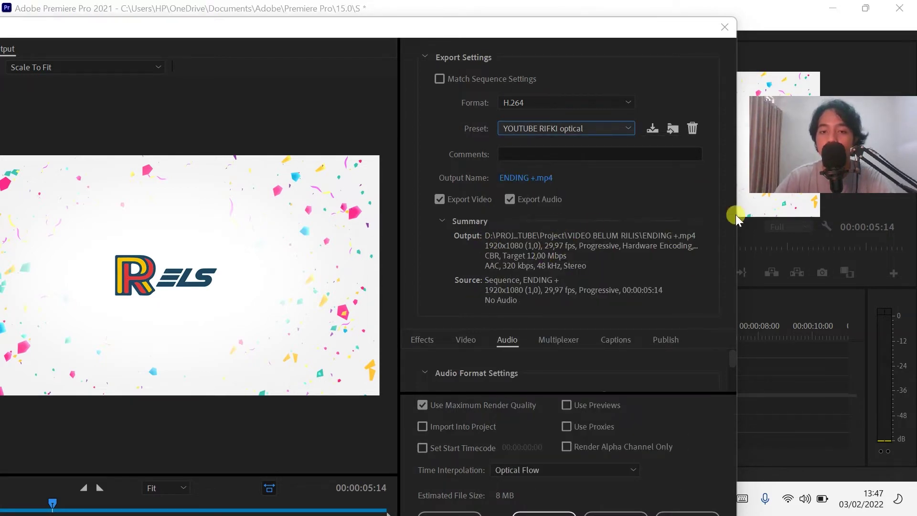
click(507, 205)
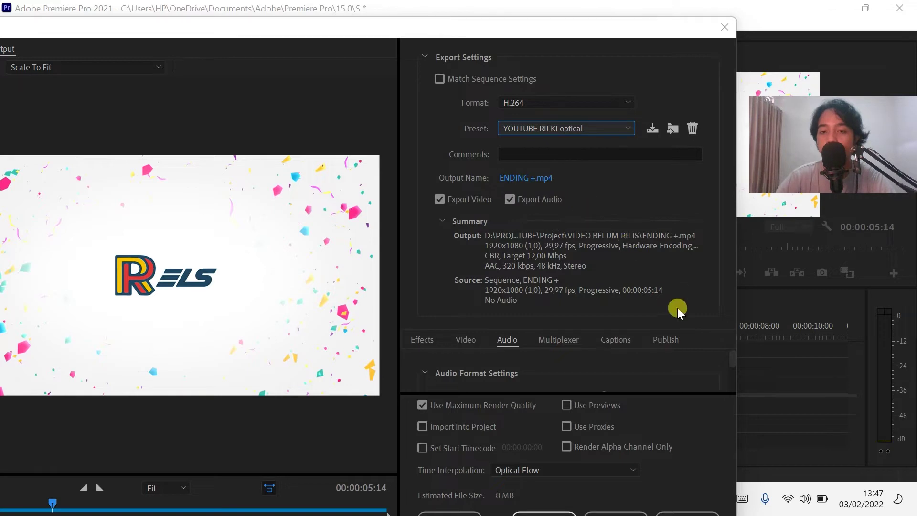
Step: Scroll through the Video tab's encoding settings for the export
click(470, 338)
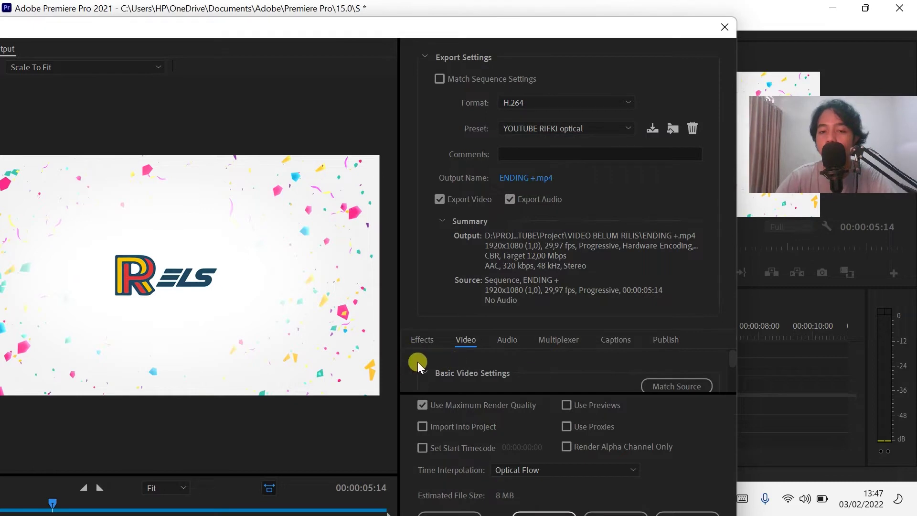
scroll(418, 362, down, 1)
scroll(418, 362, down, 1)
scroll(418, 362, down, 1)
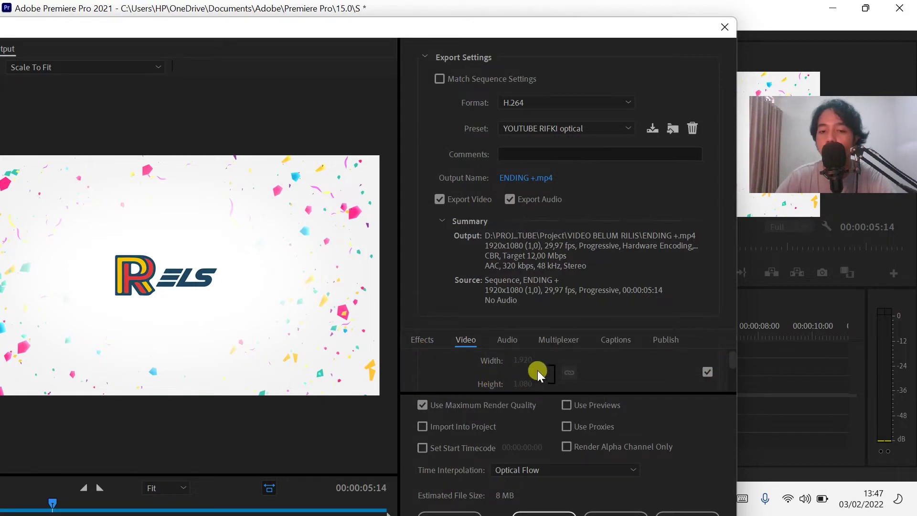
scroll(433, 368, down, 1)
scroll(432, 366, down, 1)
scroll(433, 367, down, 1)
scroll(433, 365, down, 1)
scroll(434, 365, down, 2)
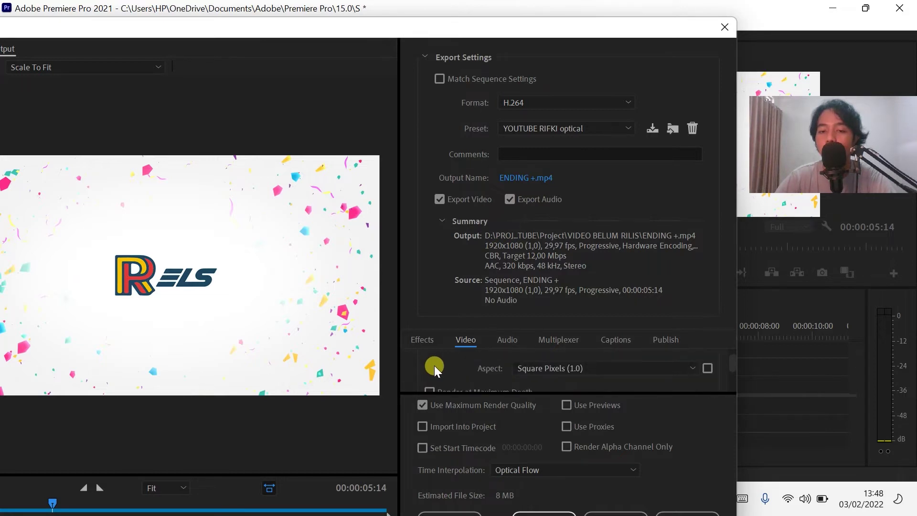
scroll(434, 366, up, 1)
scroll(433, 363, up, 1)
scroll(431, 362, down, 1)
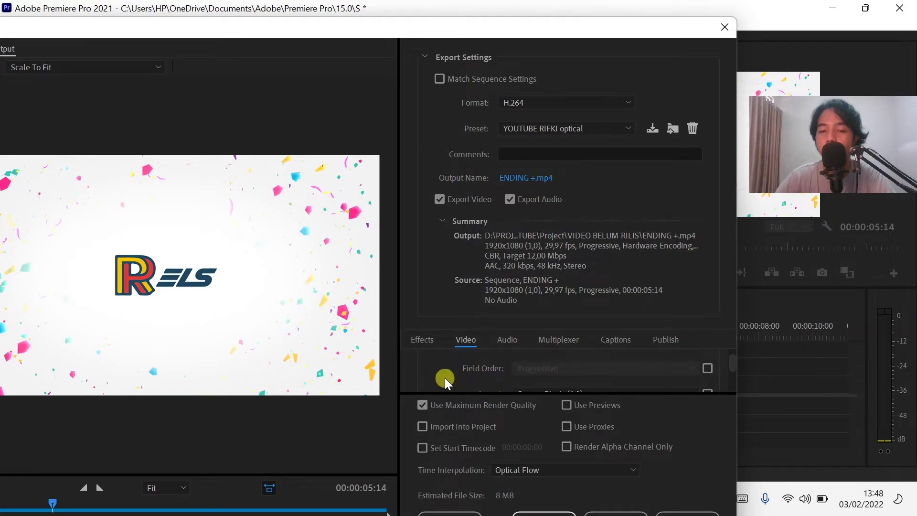
scroll(446, 376, down, 1)
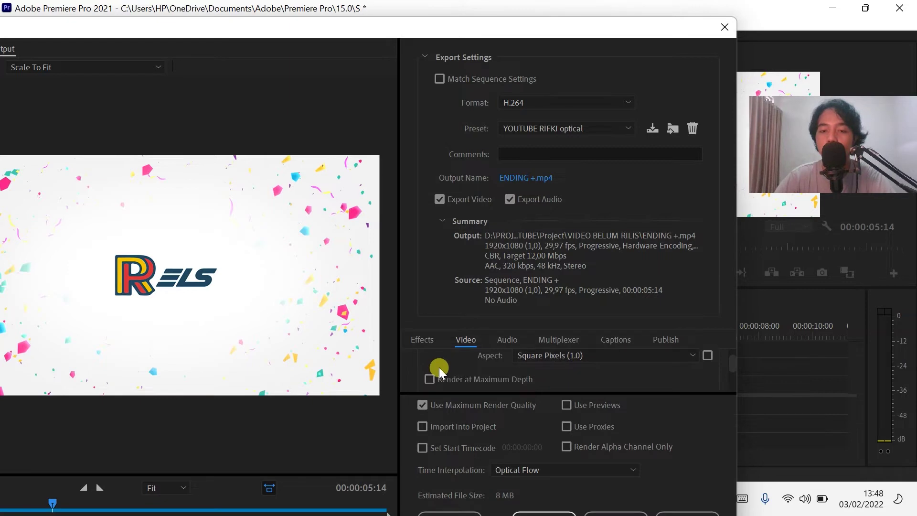
scroll(440, 366, down, 1)
scroll(441, 366, down, 1)
scroll(443, 366, down, 2)
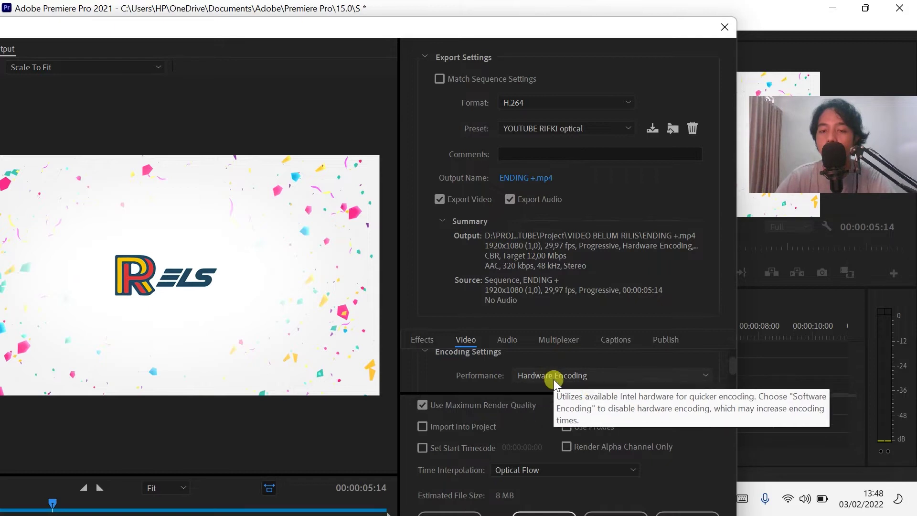
scroll(440, 372, down, 1)
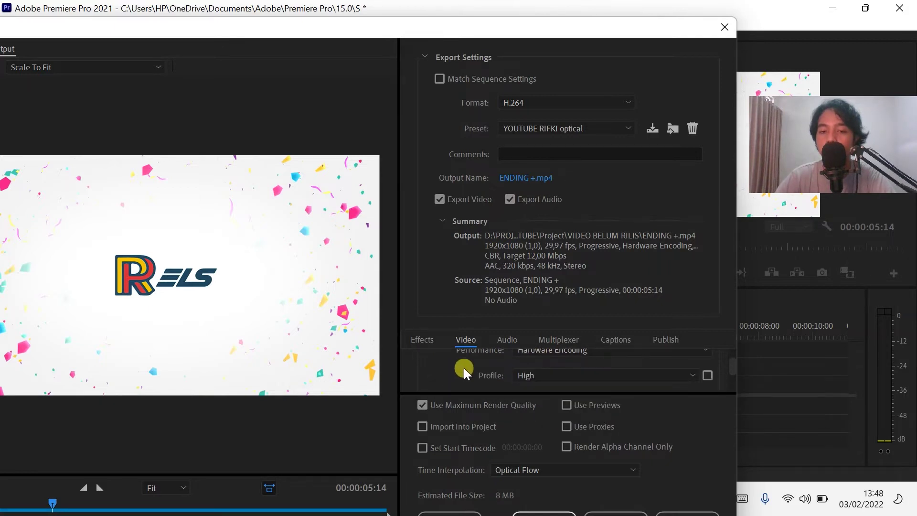
scroll(436, 367, down, 1)
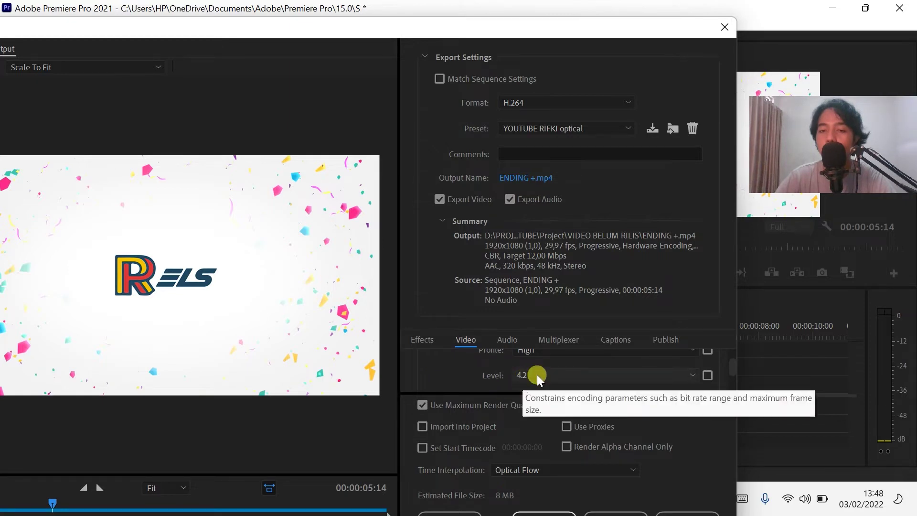
scroll(439, 369, down, 2)
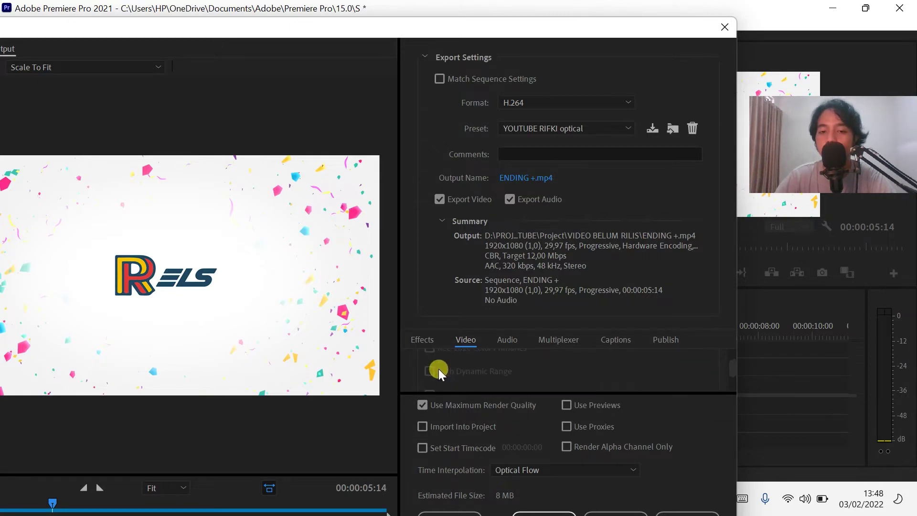
scroll(439, 369, down, 1)
scroll(439, 370, down, 1)
scroll(439, 369, down, 1)
scroll(439, 369, down, 1)
scroll(439, 369, down, 1)
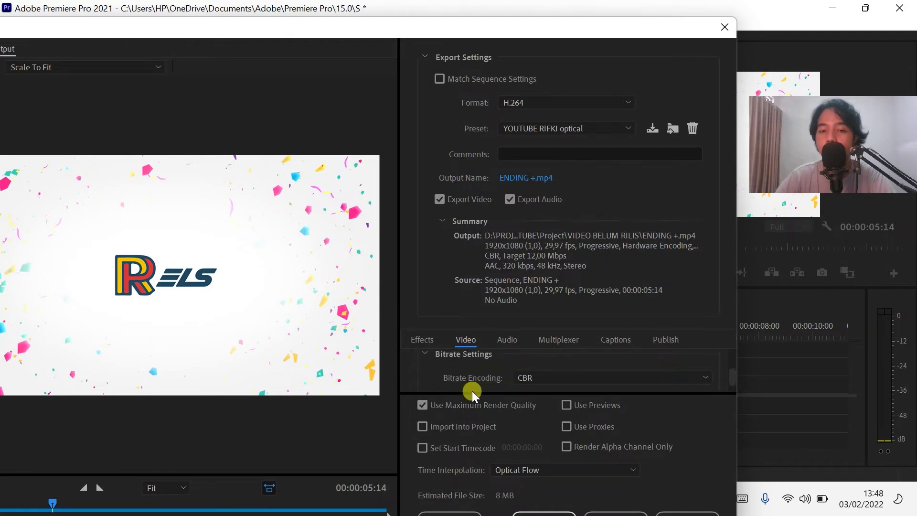
scroll(537, 374, down, 1)
Step: Keep bitrate encoding at CBR with a 12 Mbps target, then view the audio format settings
click(539, 369)
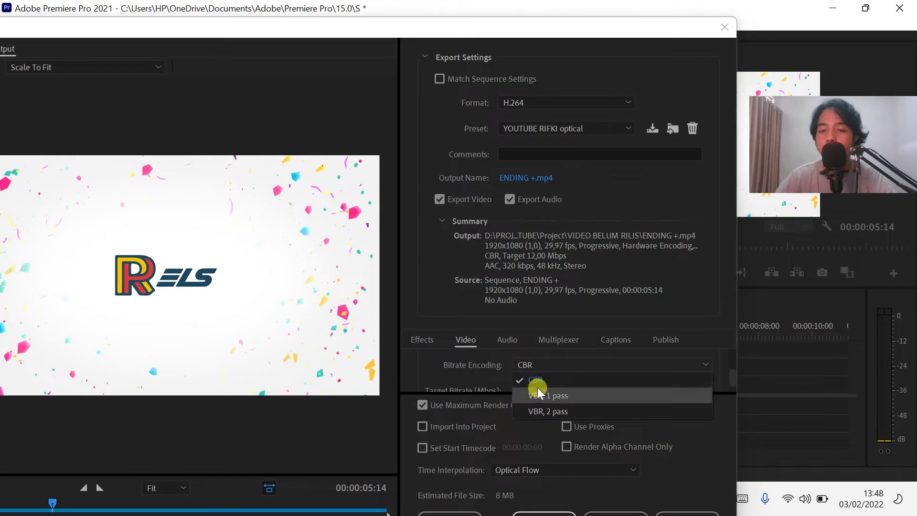
click(537, 385)
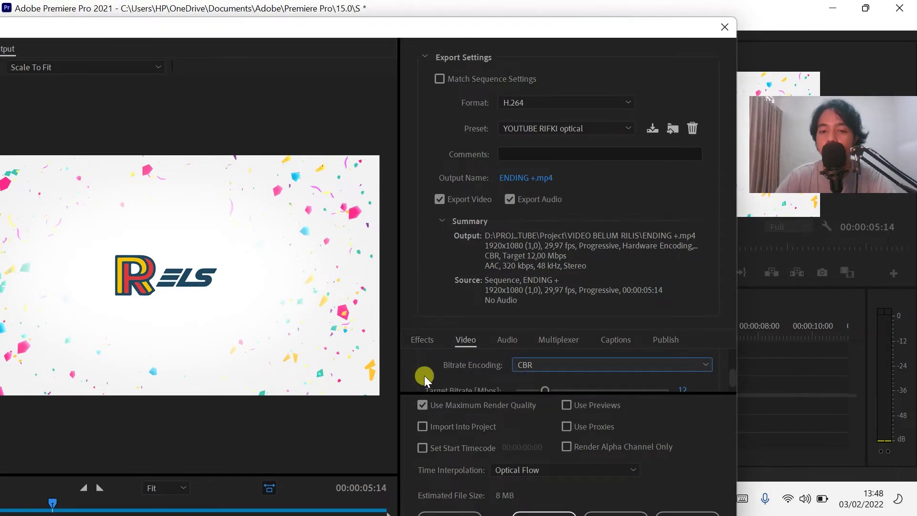
scroll(424, 375, down, 1)
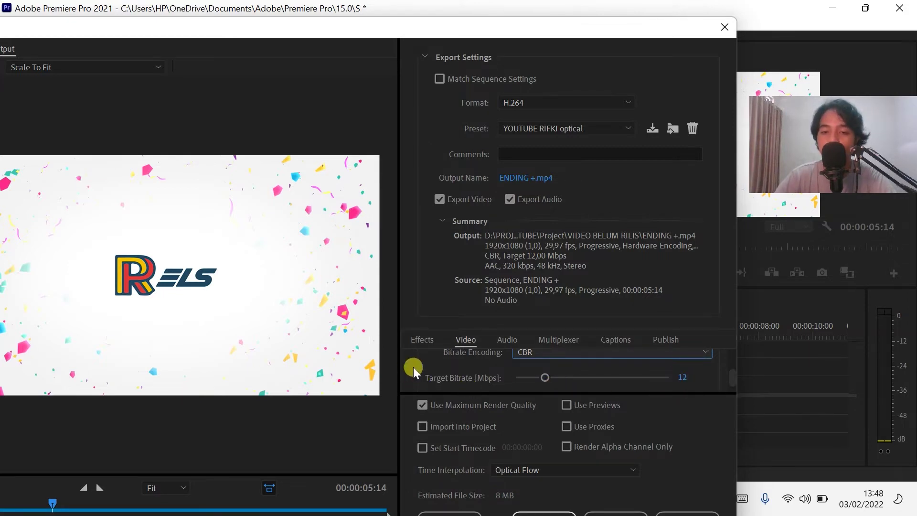
scroll(416, 365, down, 3)
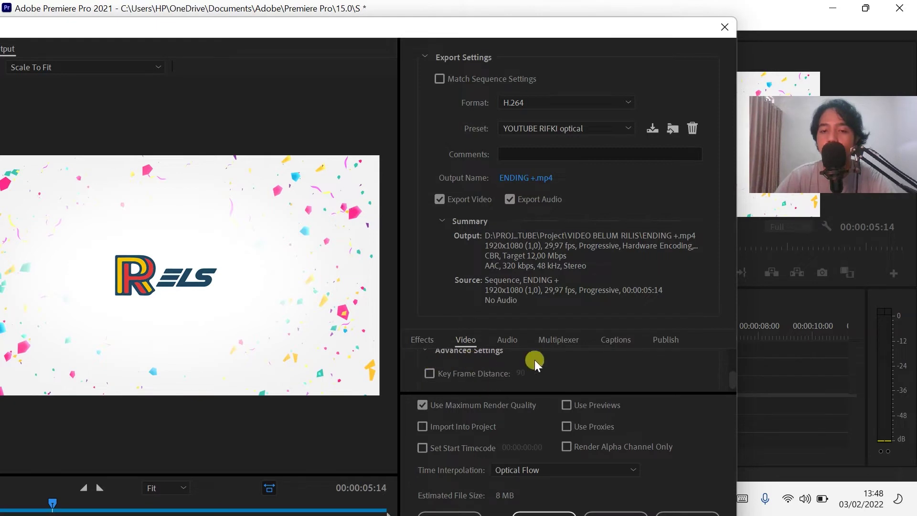
click(507, 344)
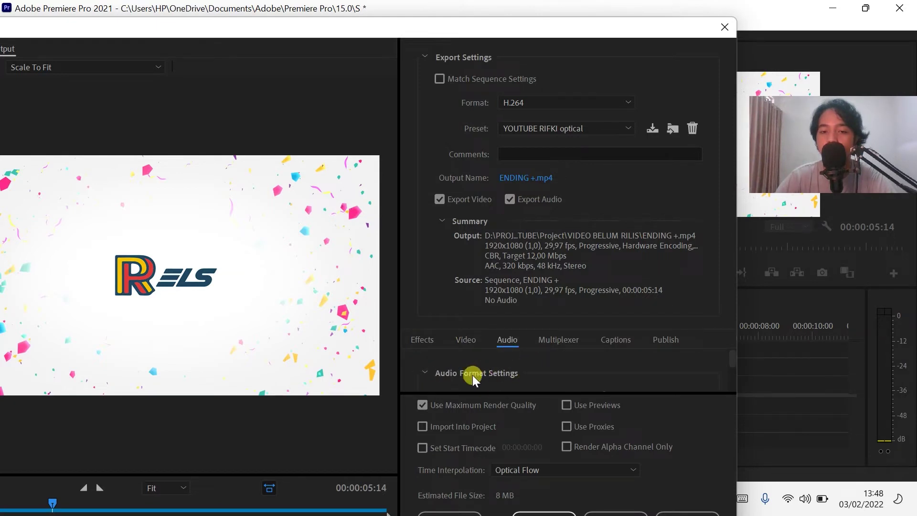
scroll(435, 372, down, 1)
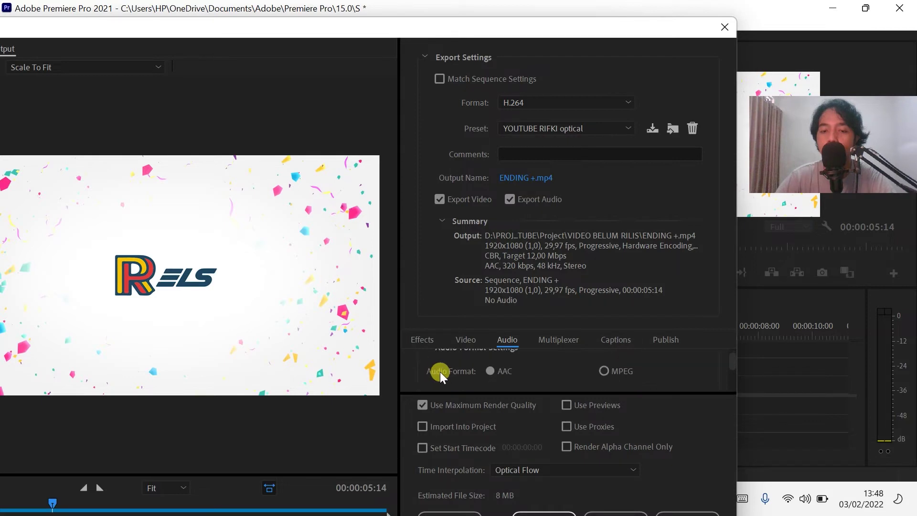
click(489, 372)
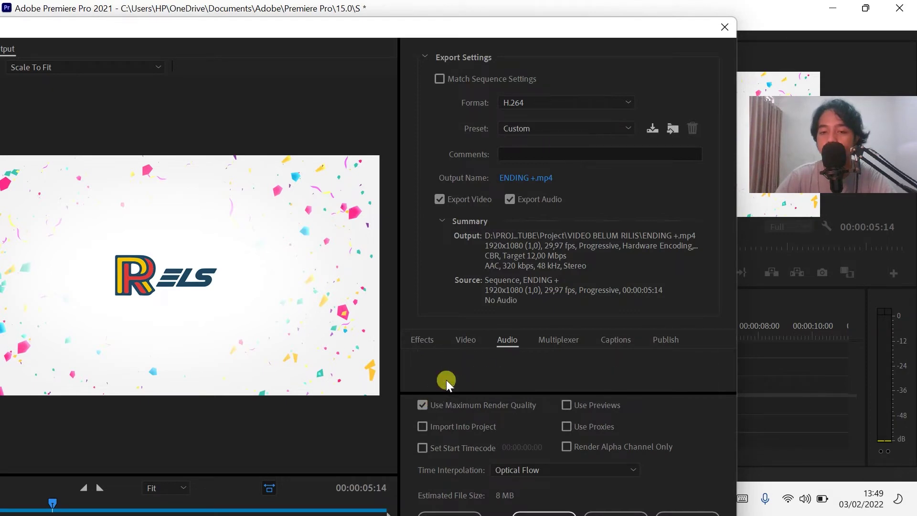
scroll(419, 371, down, 1)
scroll(419, 371, down, 1)
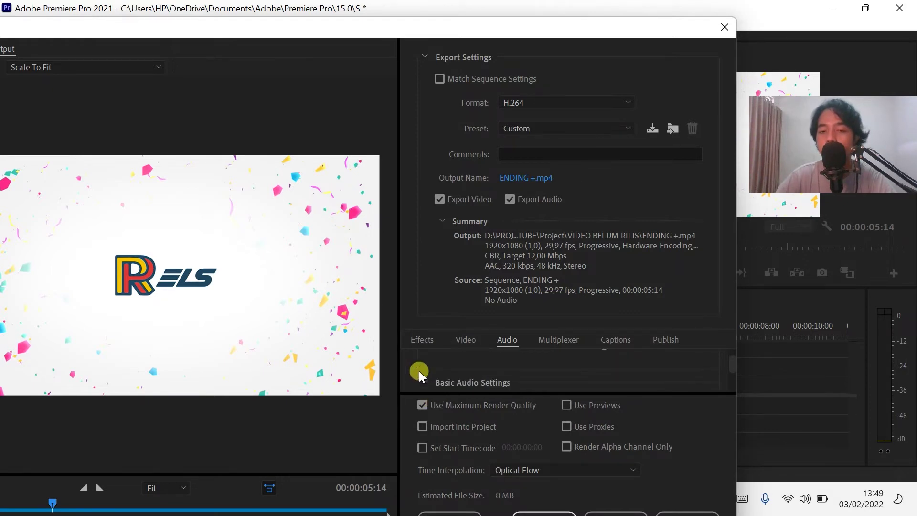
scroll(418, 371, down, 1)
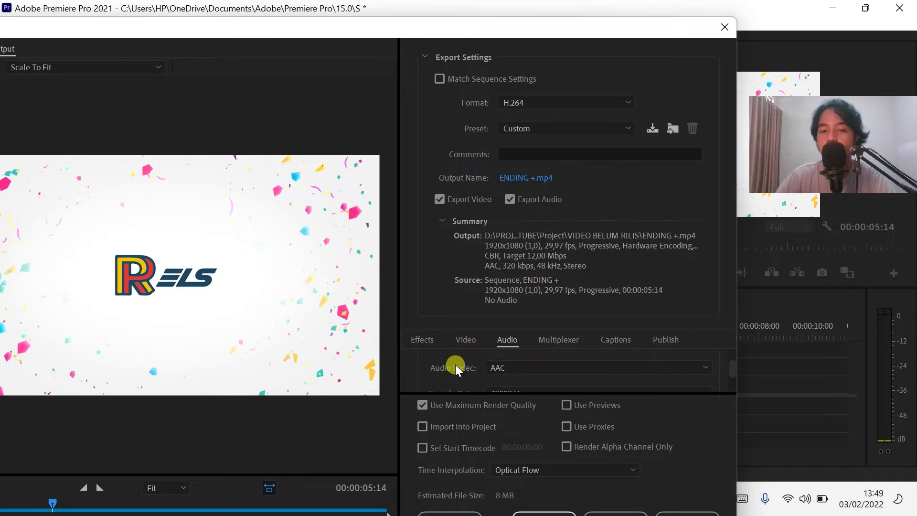
scroll(455, 365, down, 1)
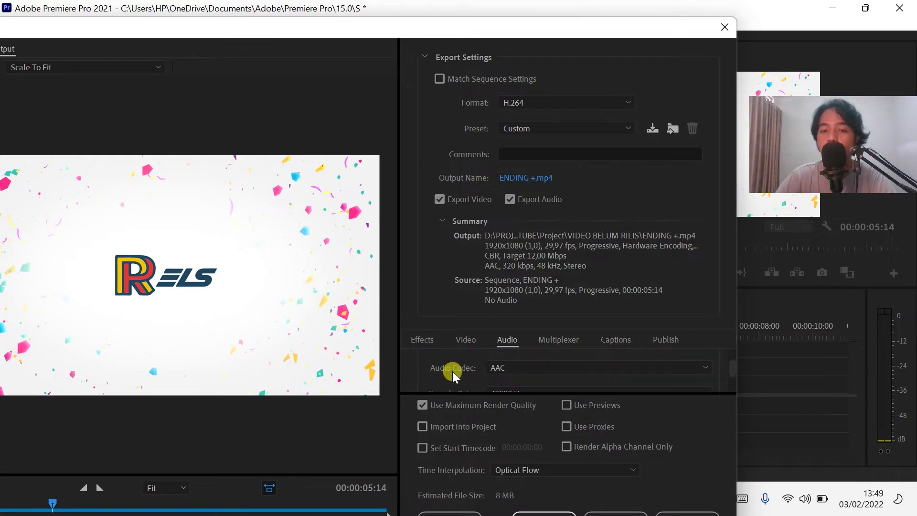
click(521, 372)
click(514, 384)
click(493, 368)
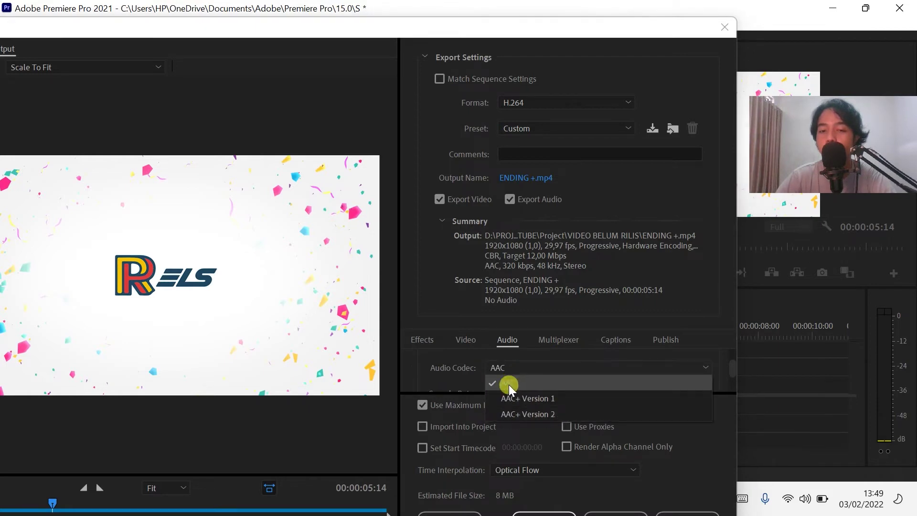
click(514, 384)
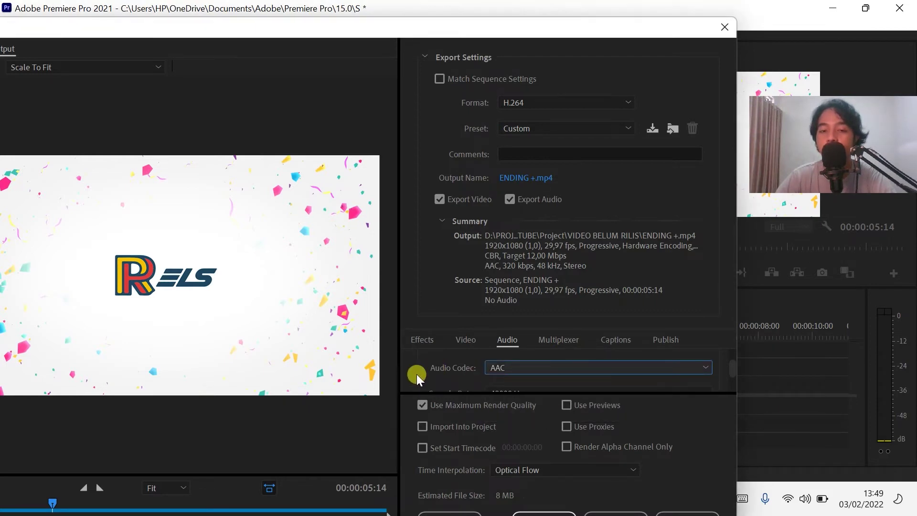
scroll(415, 370, down, 2)
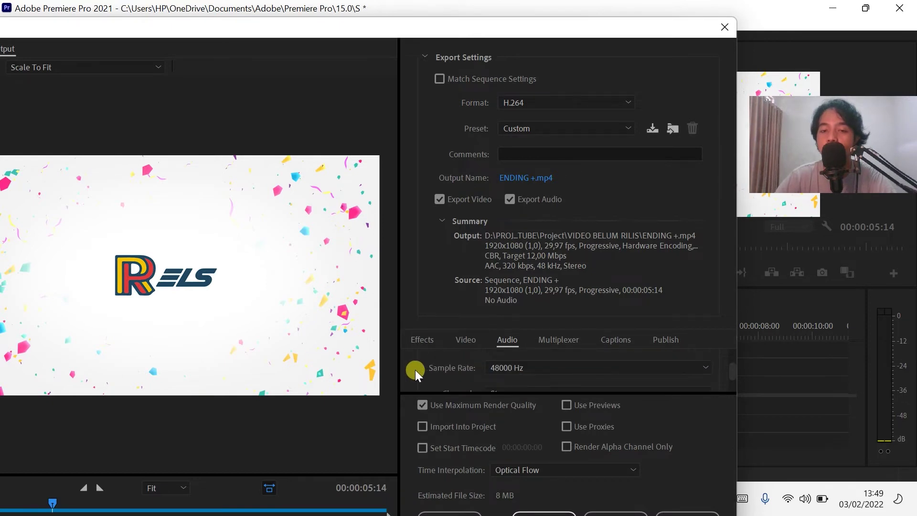
click(533, 375)
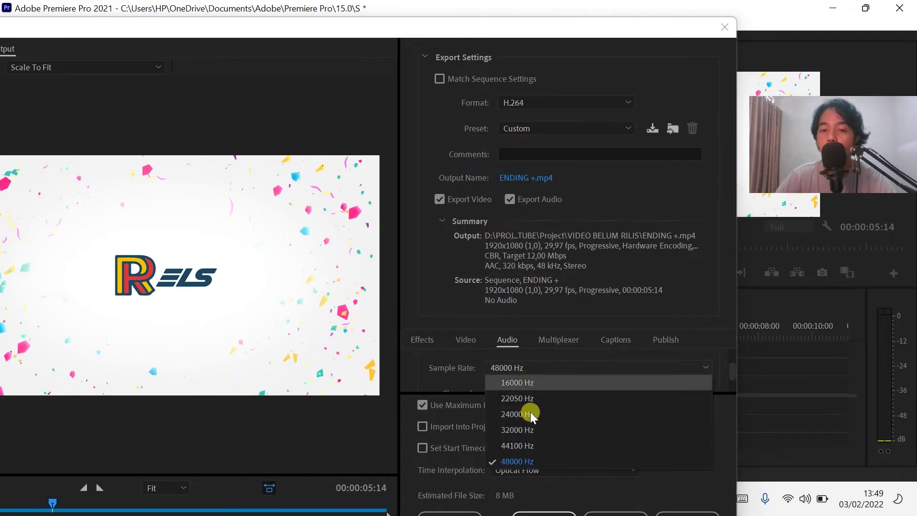
click(521, 459)
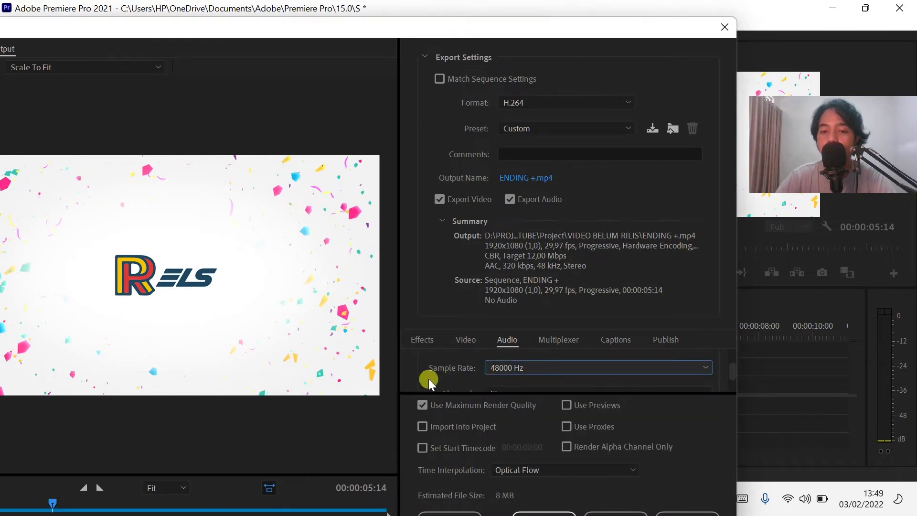
scroll(429, 375, down, 1)
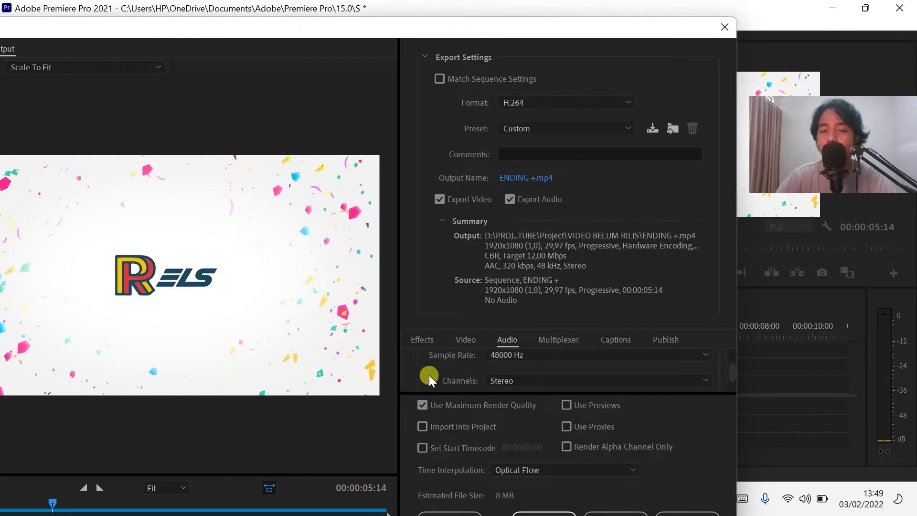
scroll(429, 375, down, 1)
click(548, 367)
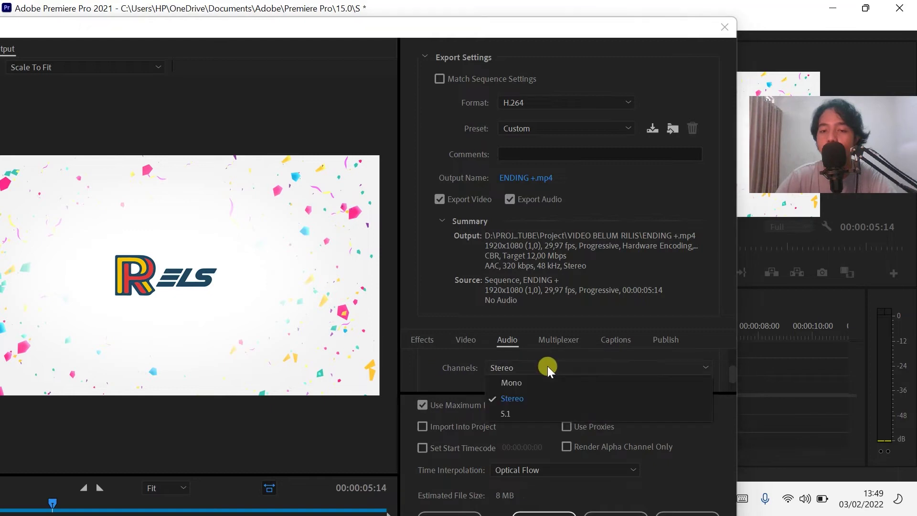
click(509, 399)
scroll(432, 369, down, 1)
scroll(434, 367, down, 2)
scroll(433, 367, down, 1)
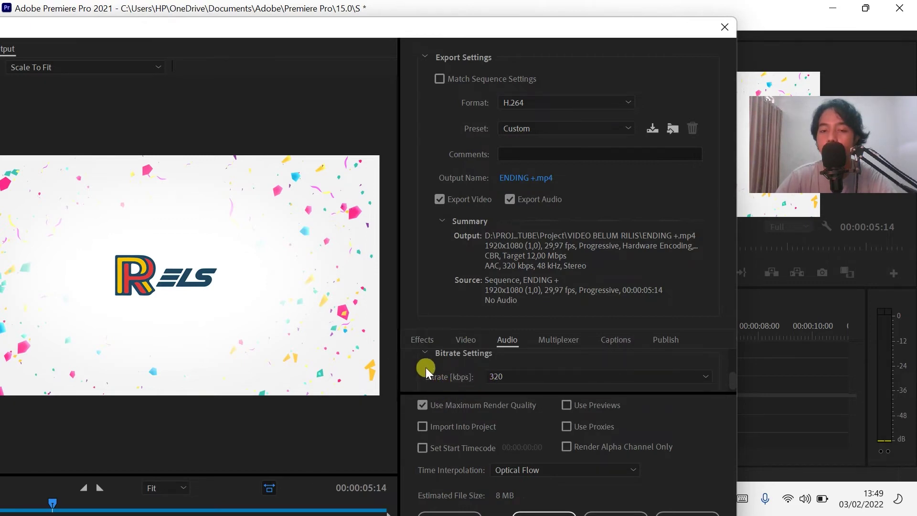
scroll(426, 368, down, 1)
click(535, 364)
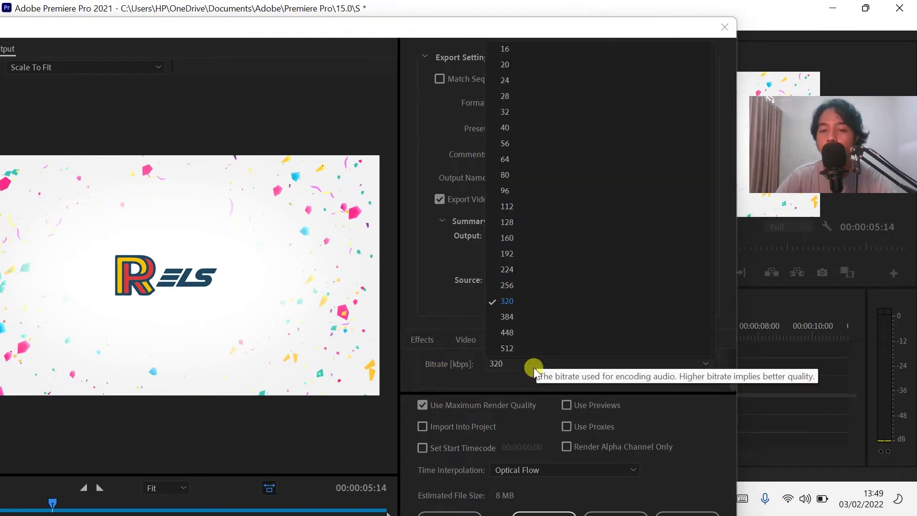
click(539, 302)
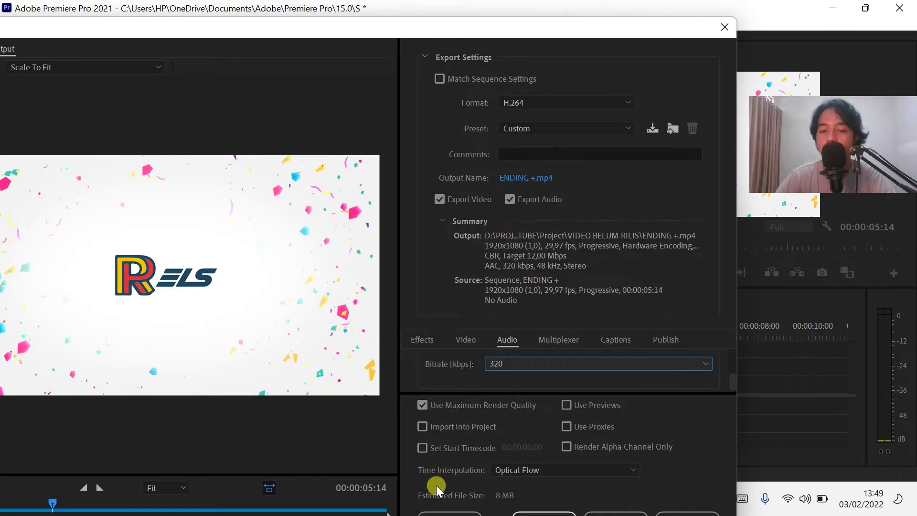
click(554, 473)
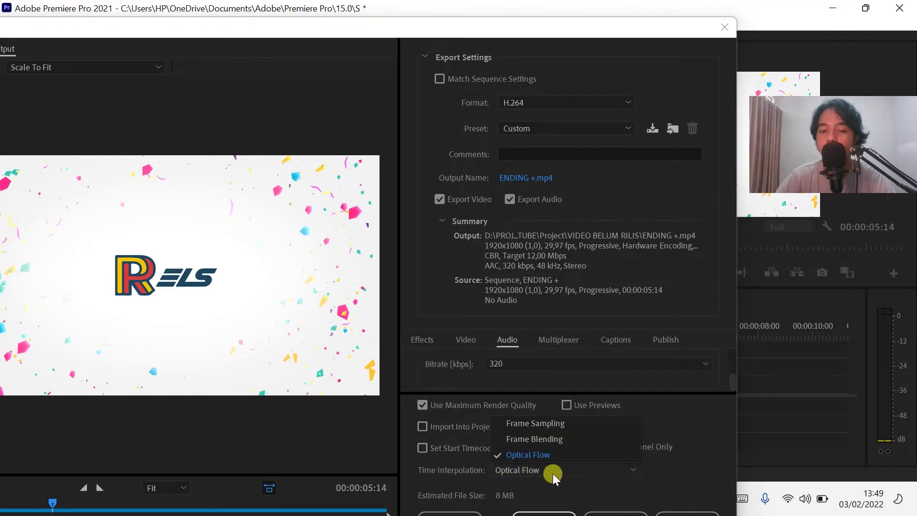
click(570, 454)
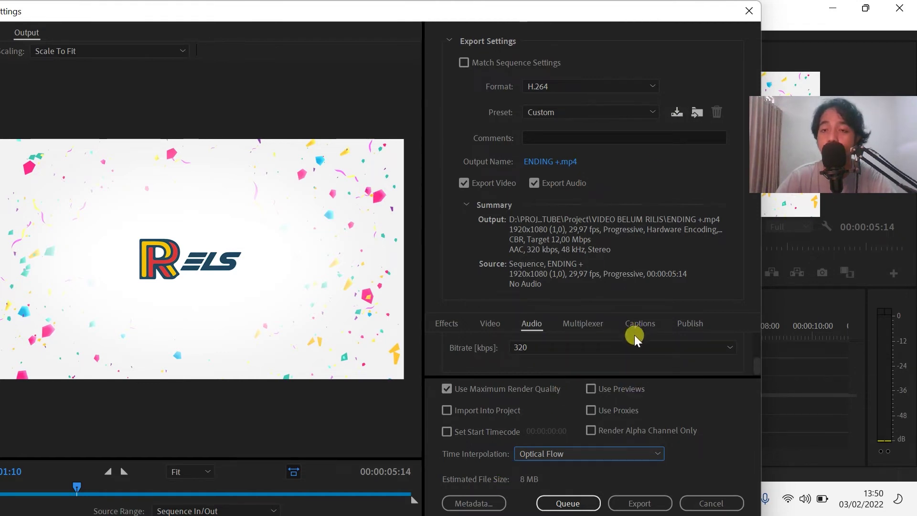
Step: Save a preset named CONTOH with Save Effects Settings and Save Publish Settings ticked
click(677, 113)
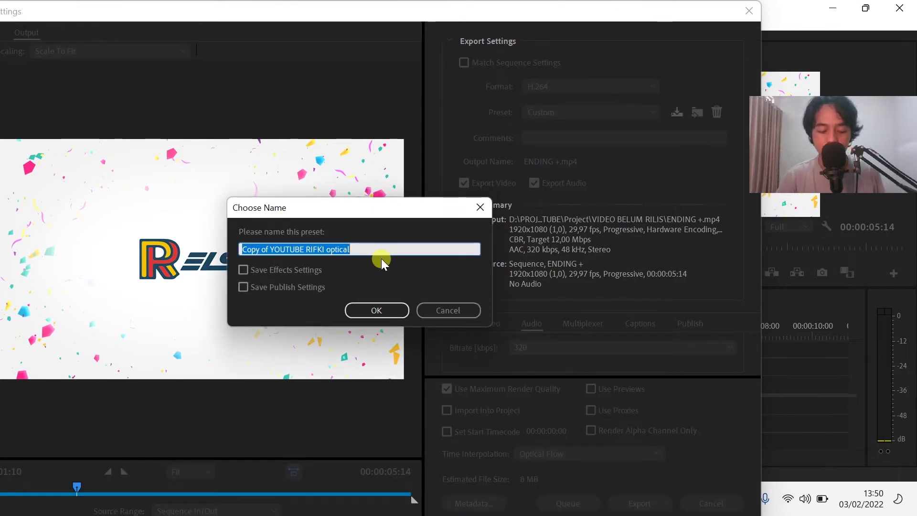
text(CONTOH)
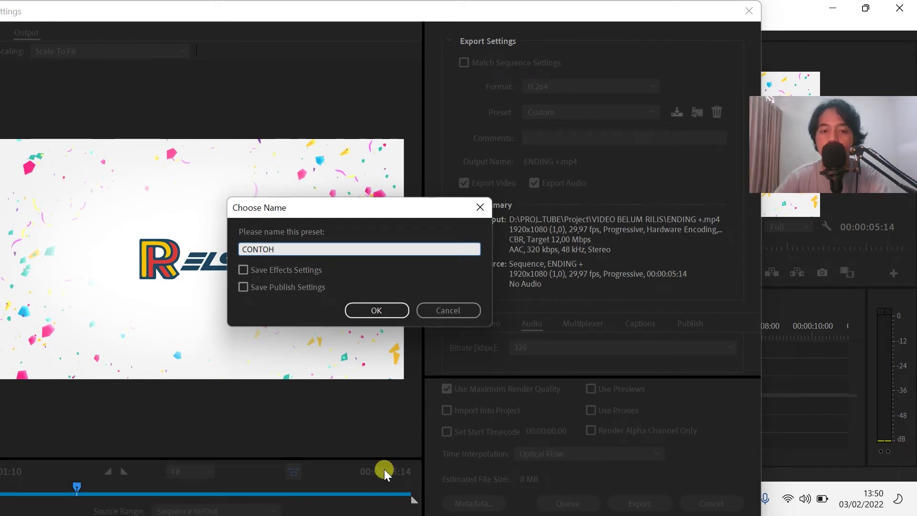
click(244, 270)
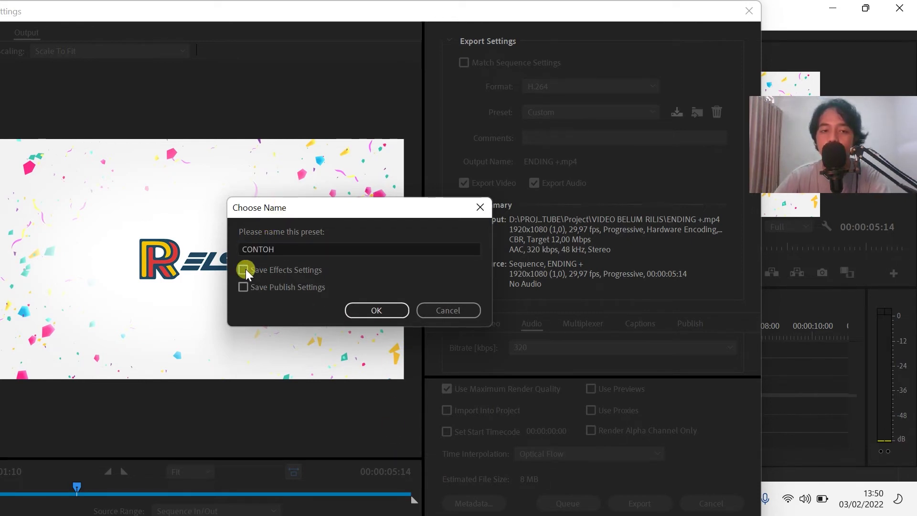
click(243, 286)
click(385, 311)
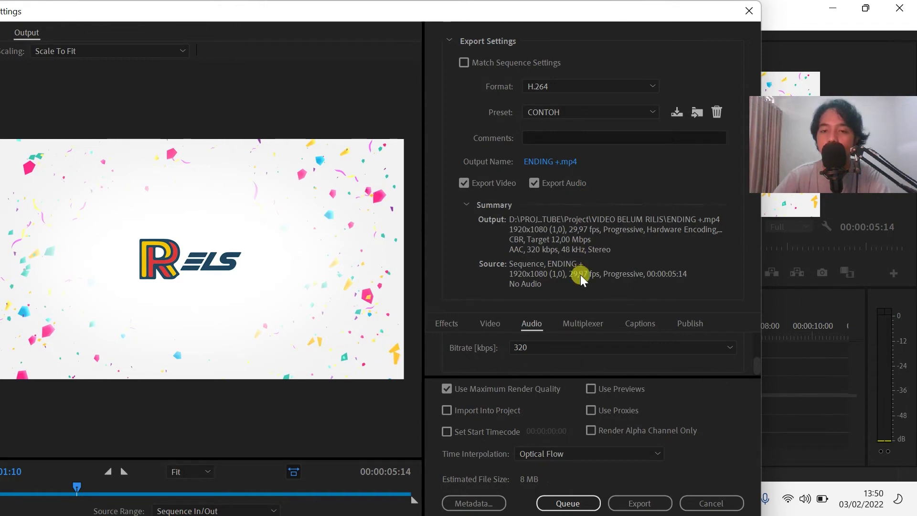
Step: Set the output file name to Y.mp4 in VIDEO BELUM RILIS and export the sequence
click(553, 161)
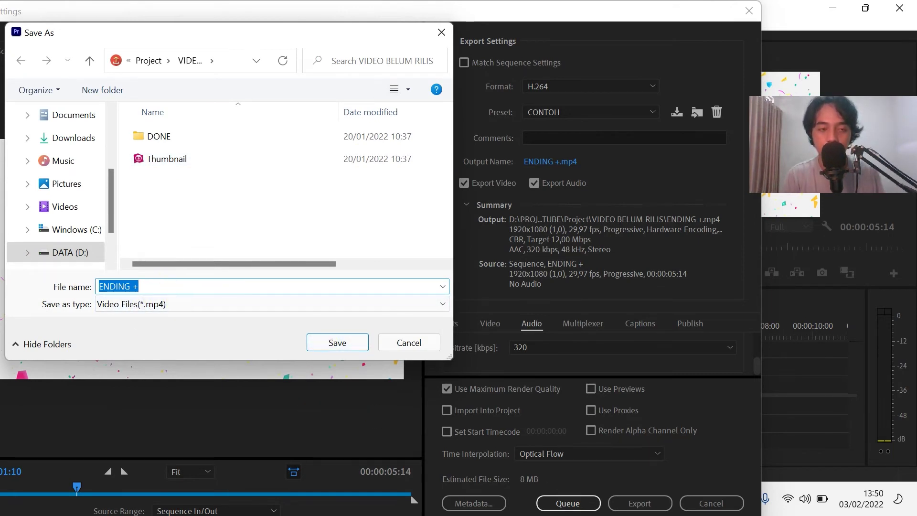
text(Y)
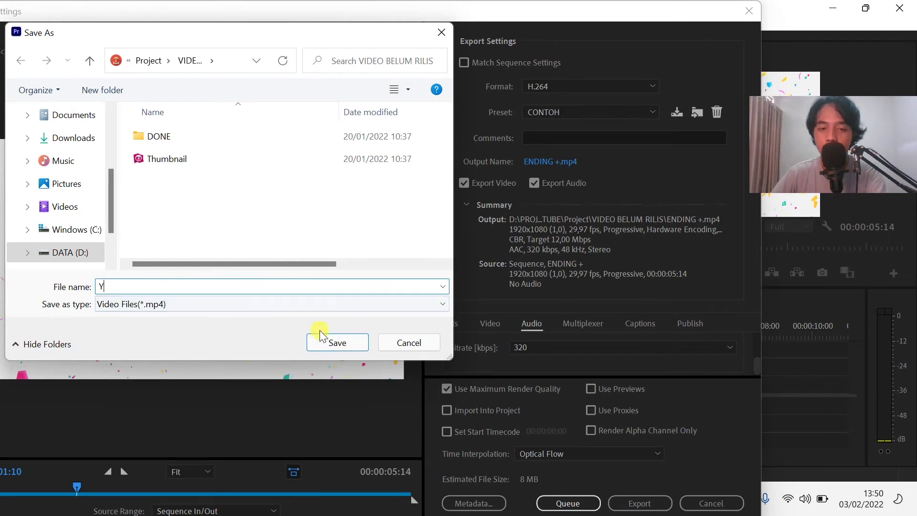
click(337, 343)
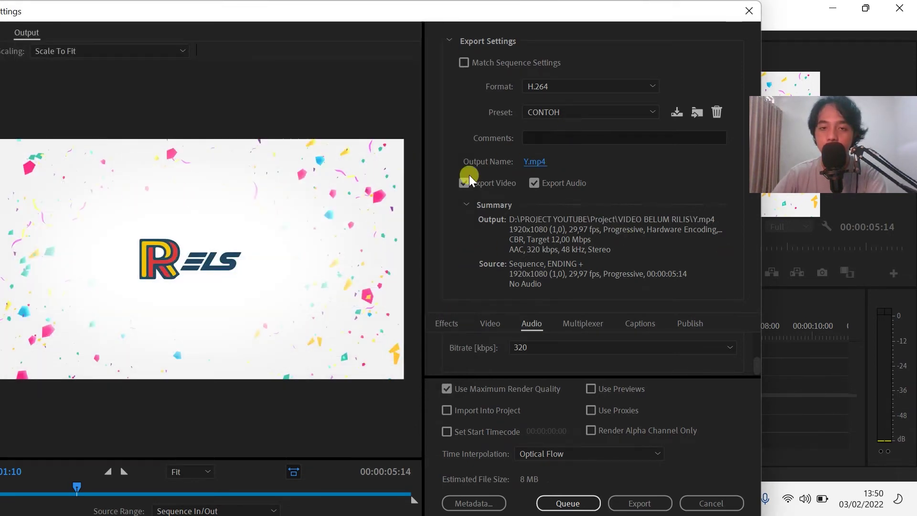
click(635, 510)
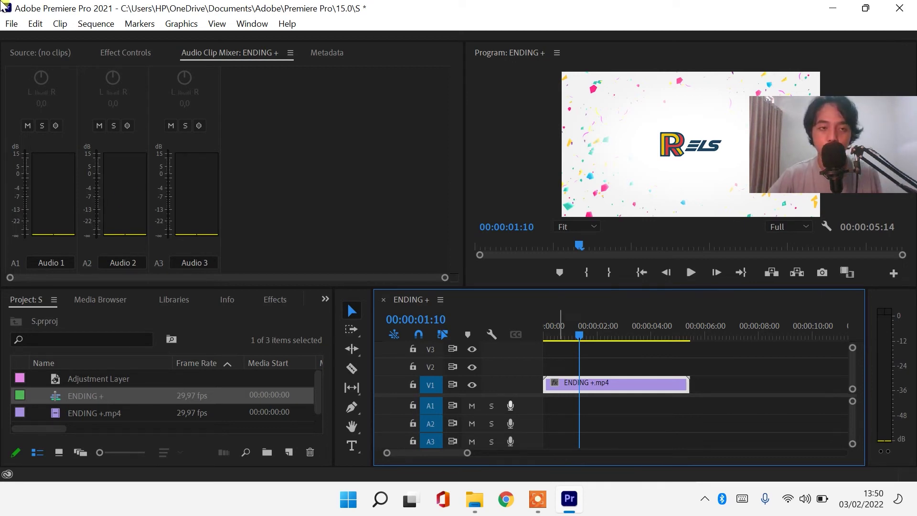
Step: Reopen Export Settings for ENDING + through File > Export > Media and reposition the dialog
click(12, 23)
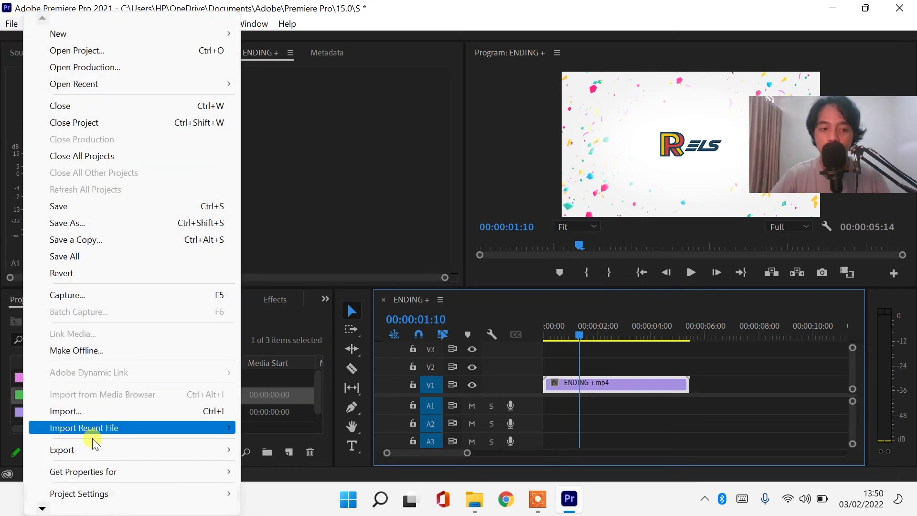
mouse_move(91, 448)
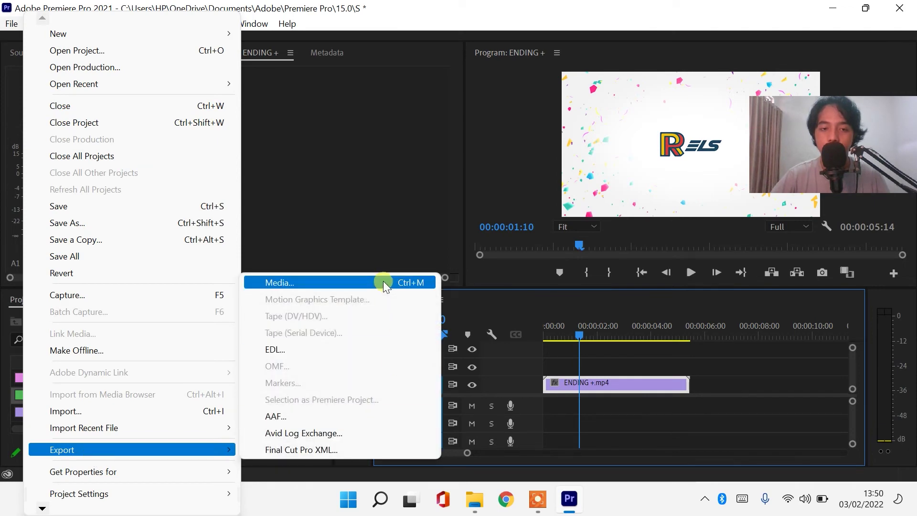
click(384, 281)
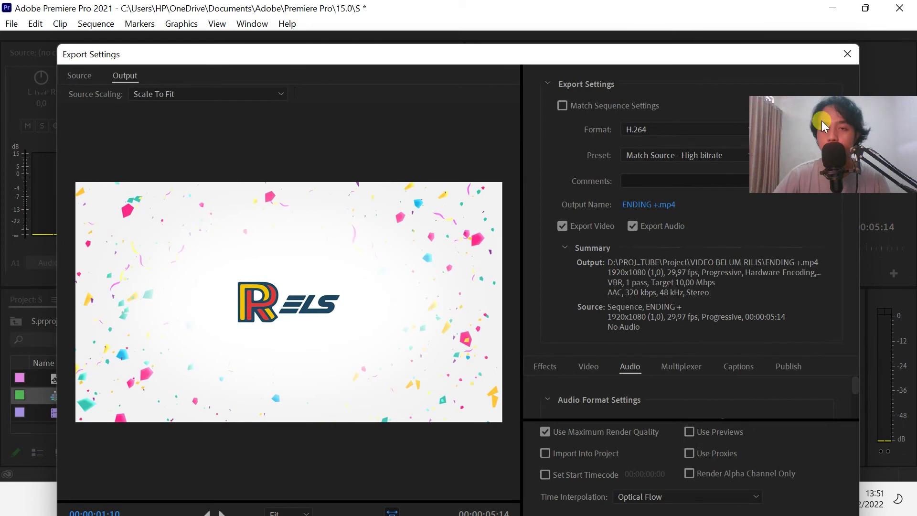
drag(568, 61, 421, 41)
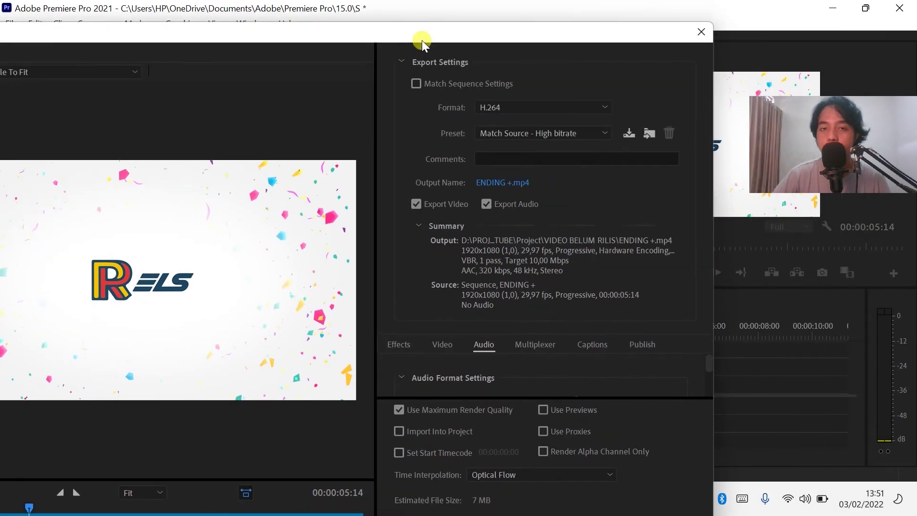
click(492, 109)
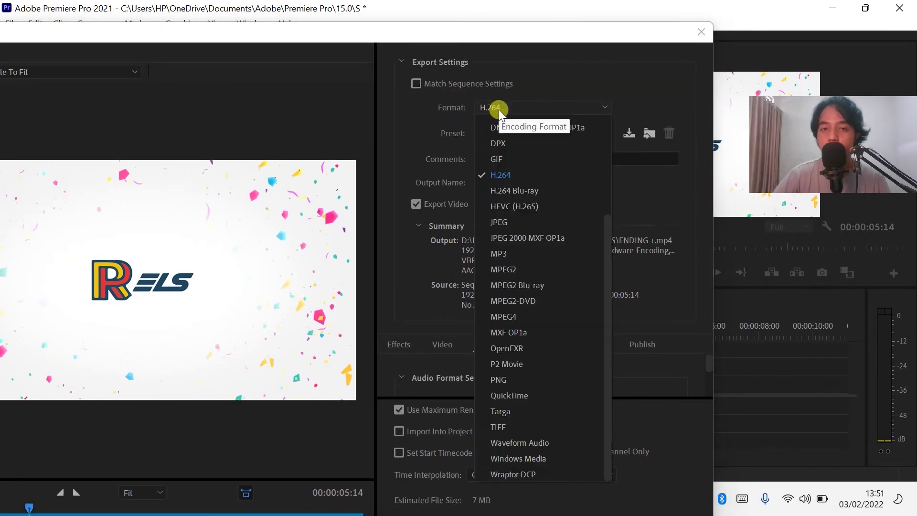
Step: Keep H.264 and load the CONTOH preset, giving CBR 12 Mbps with an 8 MB estimate
click(513, 177)
click(492, 134)
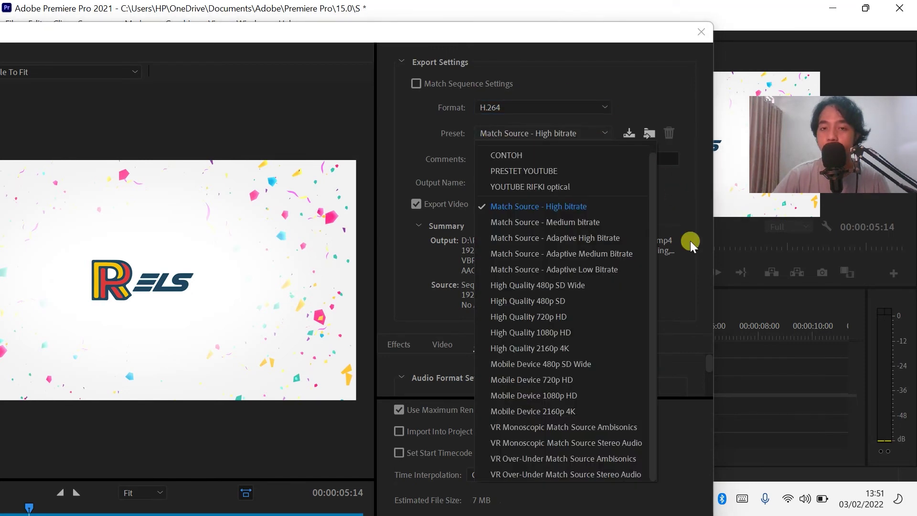
click(537, 158)
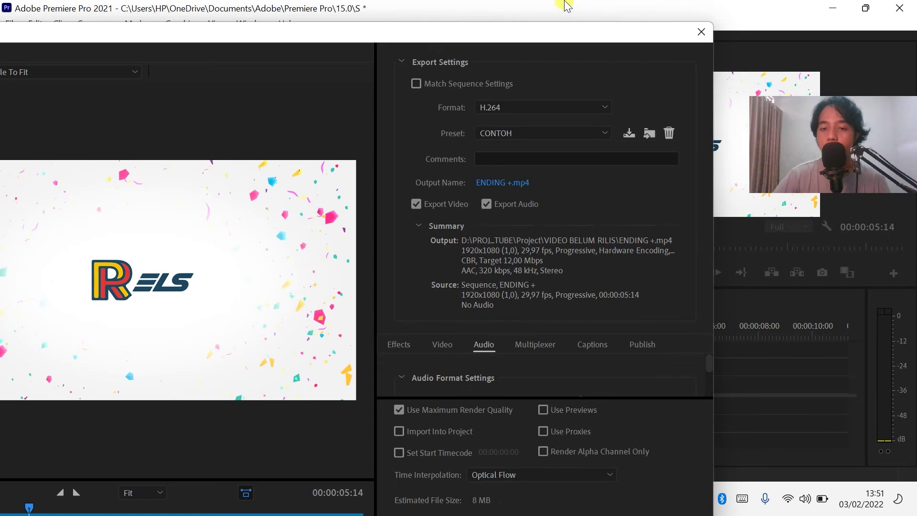
drag(475, 45, 476, 24)
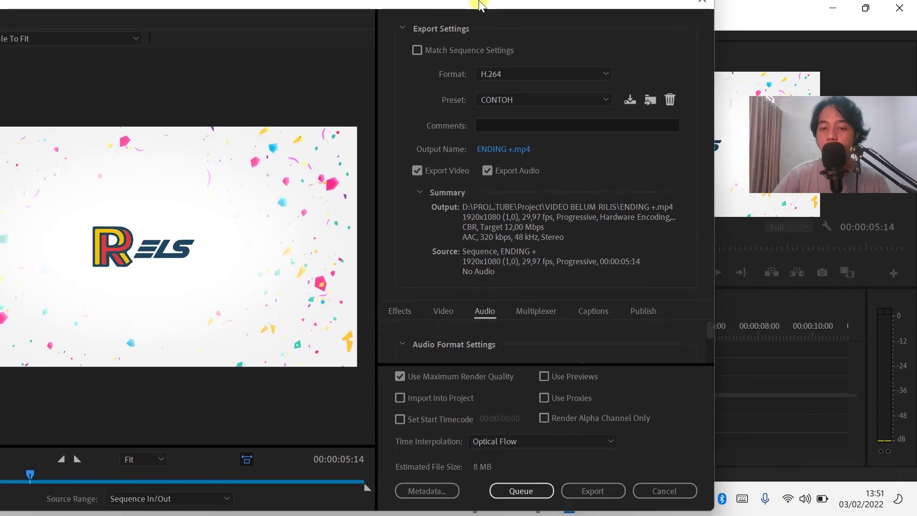